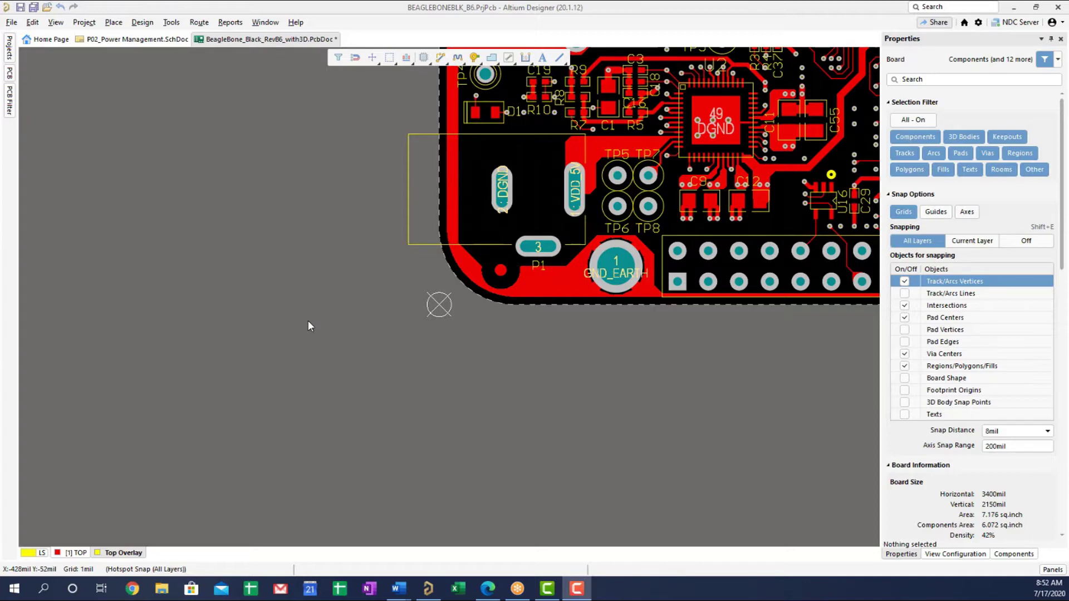
Copy power jack P1, zoom out to the whole board, and pick the copy's reference point.
{"action": "left_click", "coordinate": [421, 221]}
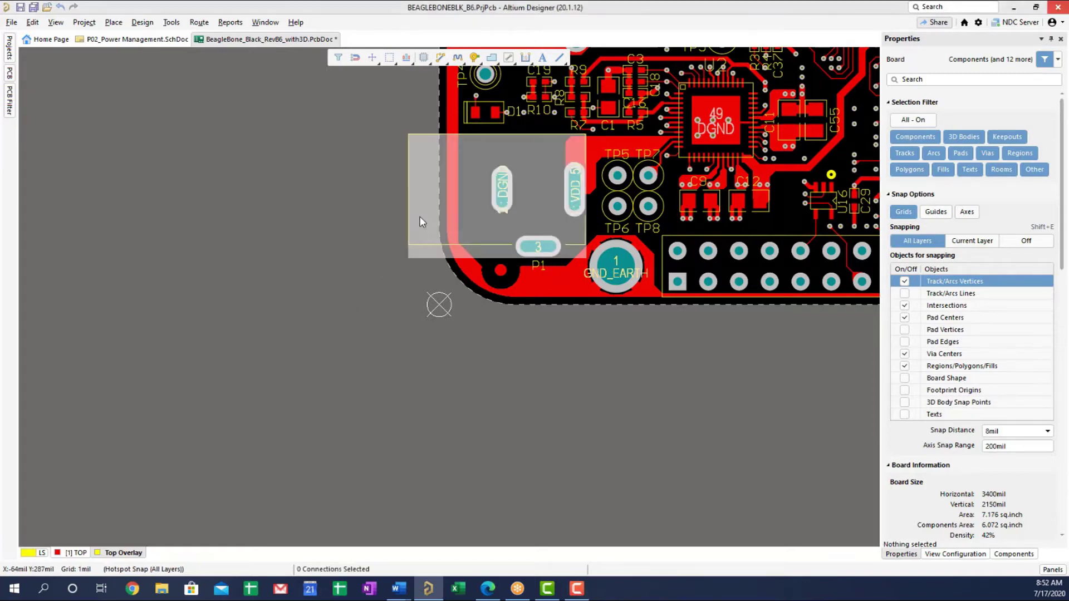
{"action": "key", "text": "ctrl+c"}
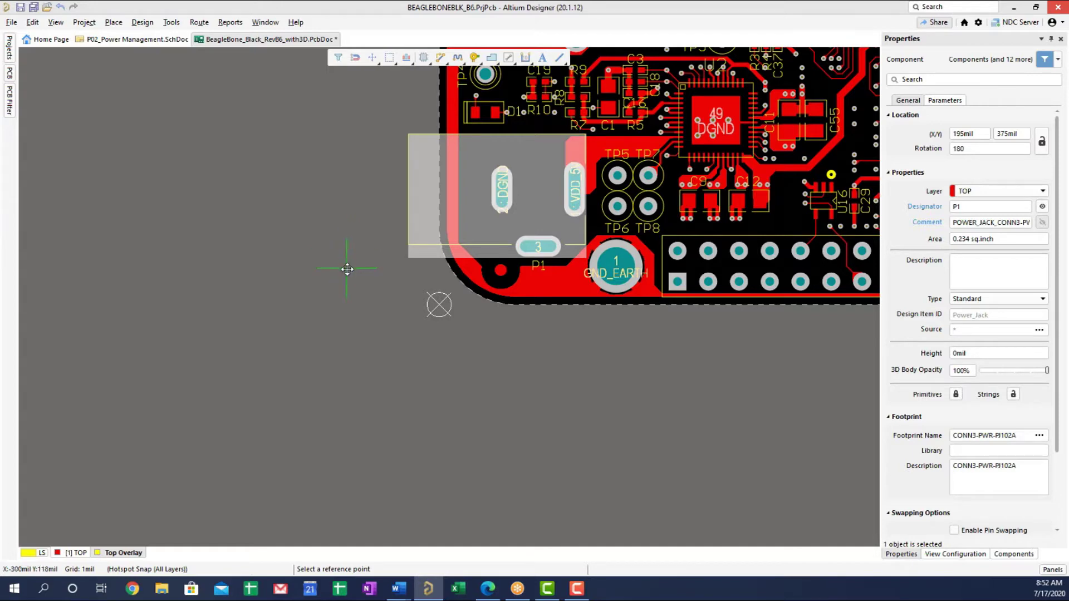
{"action": "scroll", "coordinate": [789, 351], "scroll_direction": "down", "scroll_amount": 6, "text": "ctrl"}
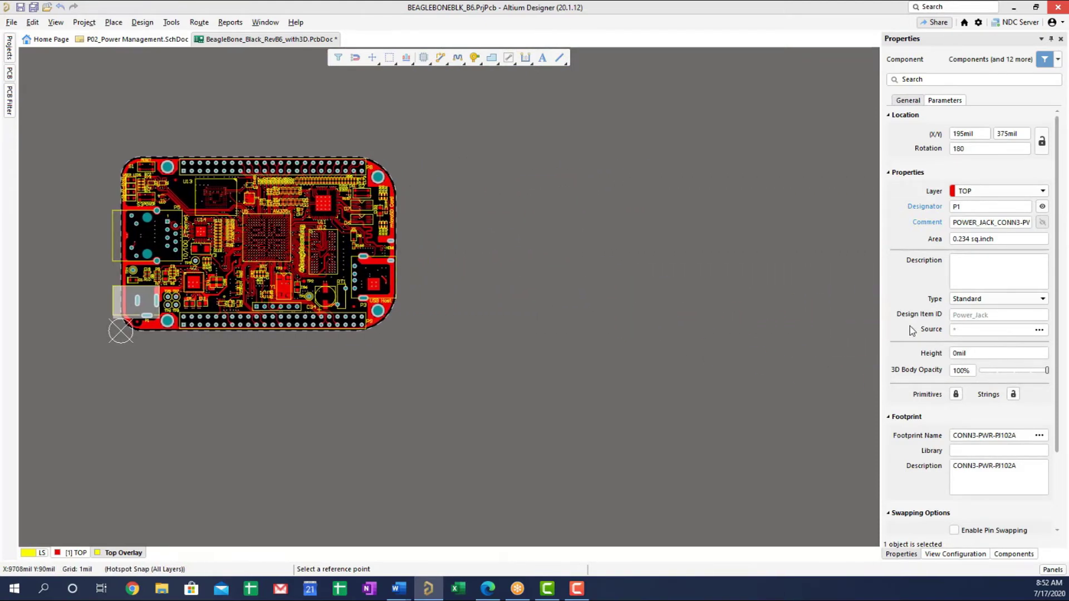
{"action": "left_click", "coordinate": [658, 304]}
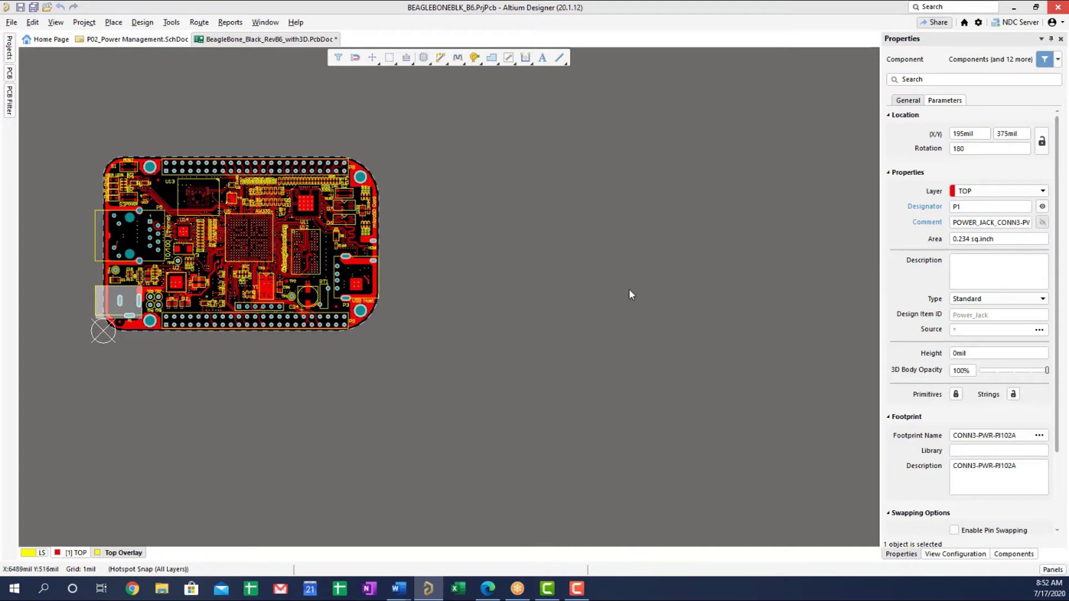
Adjust the view and paste the copied P1 jack onto the empty canvas left of the board.
{"action": "scroll", "coordinate": [611, 295], "scroll_direction": "down", "scroll_amount": 3, "text": "ctrl"}
{"action": "scroll", "coordinate": [559, 312], "scroll_direction": "up", "scroll_amount": 4, "text": "ctrl"}
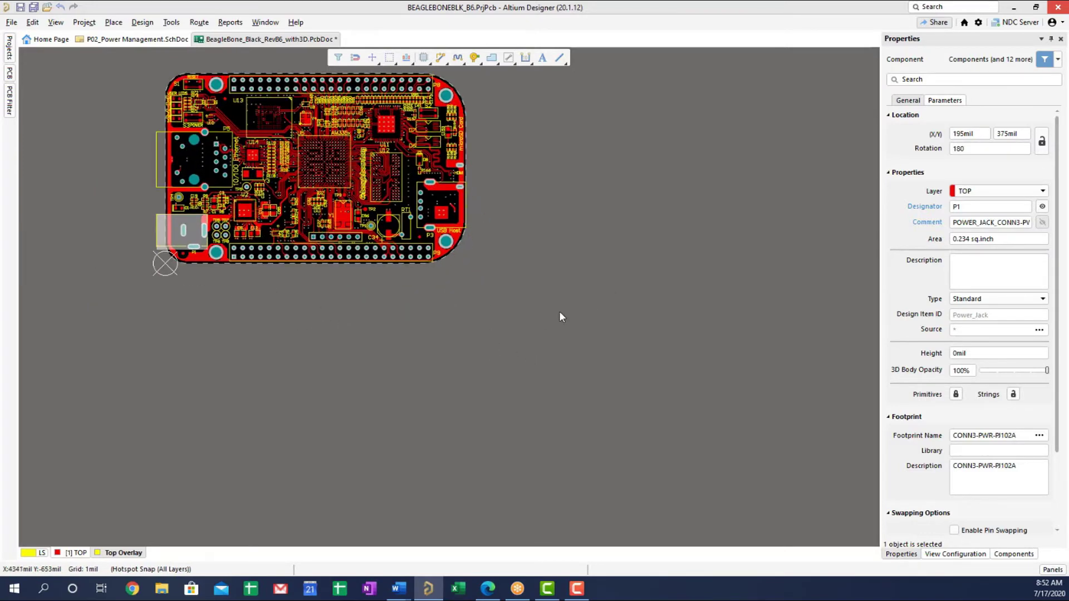
{"action": "scroll", "coordinate": [580, 424], "scroll_direction": "up", "scroll_amount": 3}
{"action": "scroll", "coordinate": [591, 480], "scroll_direction": "up", "scroll_amount": 3}
{"action": "scroll", "coordinate": [626, 411], "scroll_direction": "left", "scroll_amount": 2, "text": "shift"}
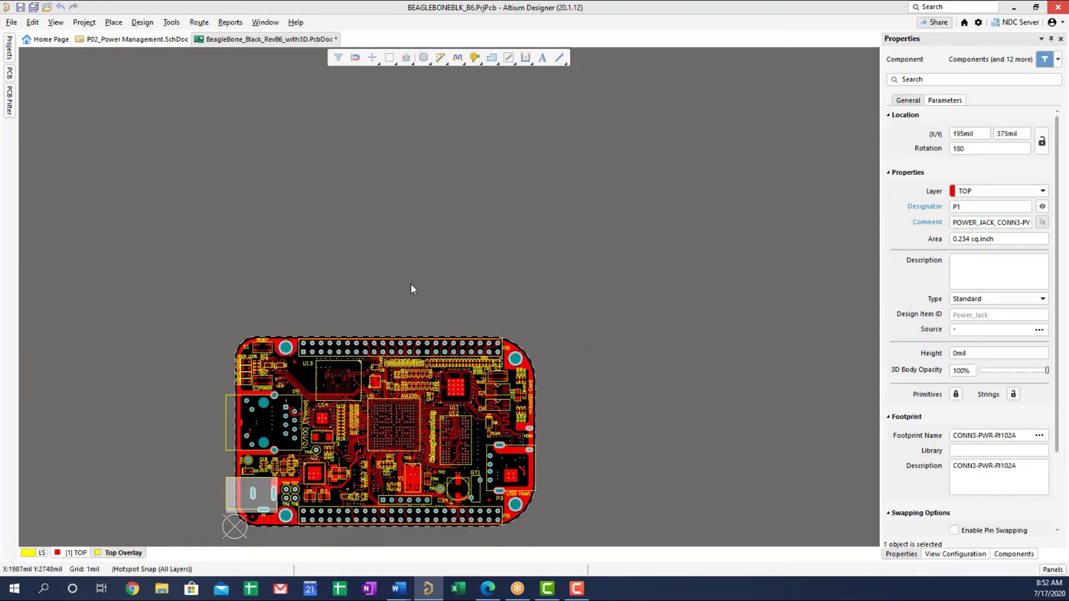
{"action": "key", "text": "ctrl+s"}
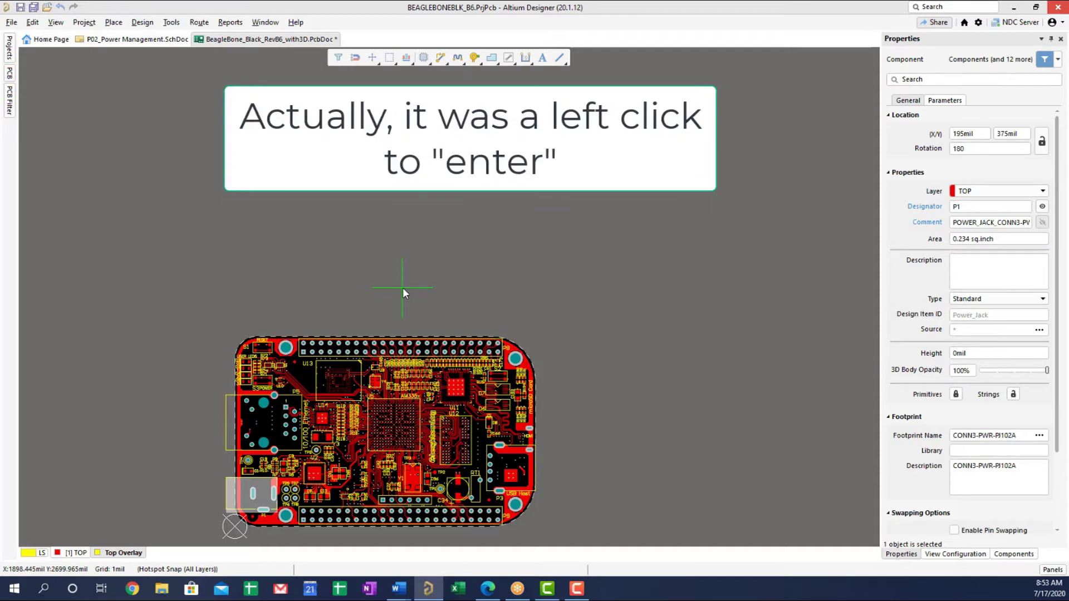
{"action": "scroll", "coordinate": [402, 287], "scroll_direction": "down", "scroll_amount": 2, "text": "ctrl"}
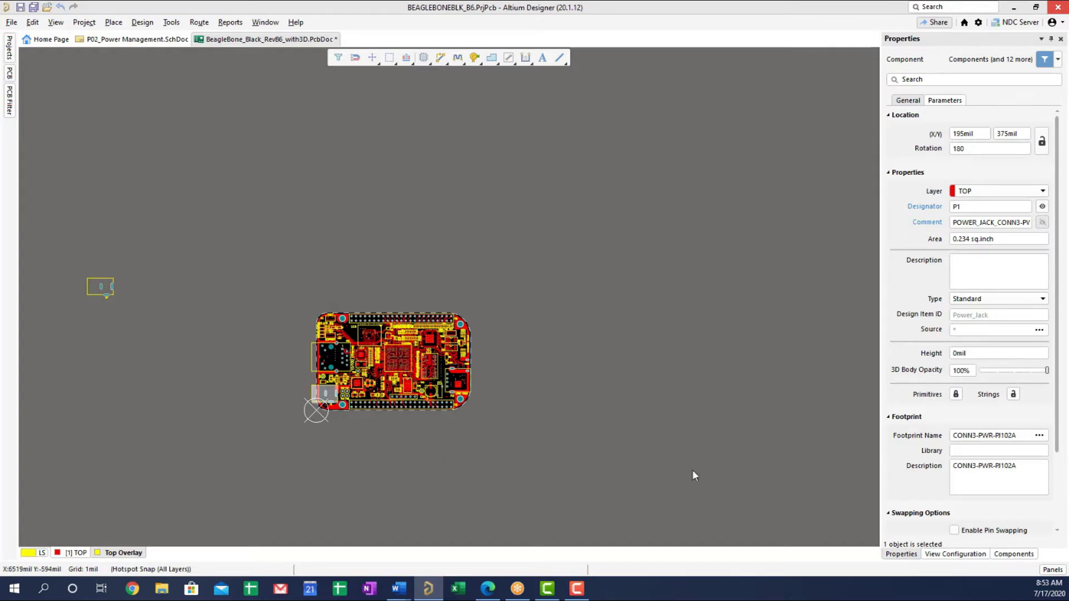
{"action": "left_click", "coordinate": [1051, 570]}
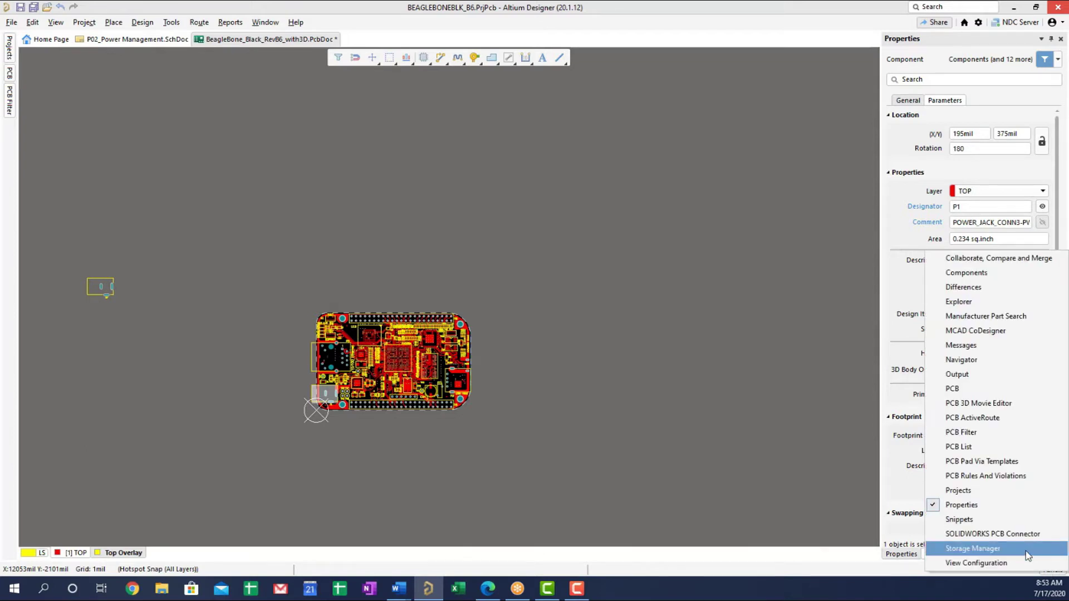
{"action": "left_click", "coordinate": [972, 448]}
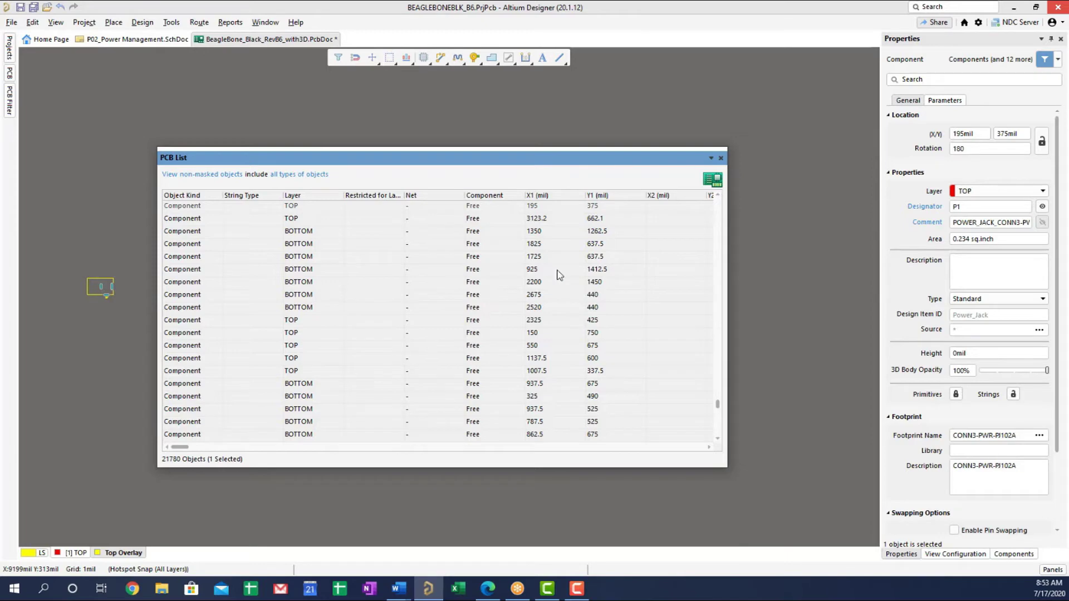
{"action": "left_click", "coordinate": [721, 158]}
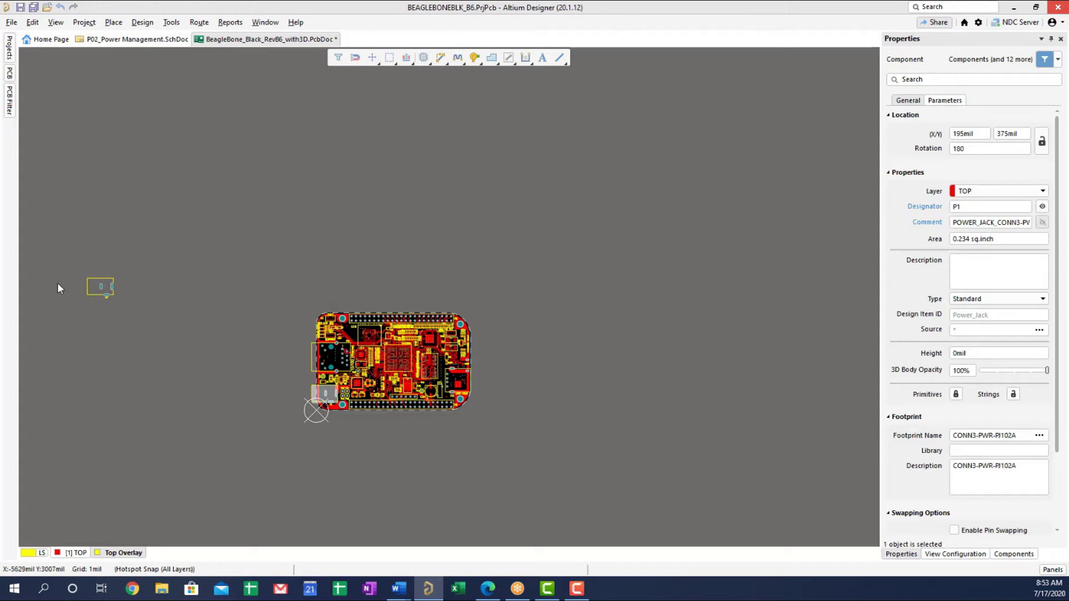
Box-select and delete the P7 jack copy, then zoom into the board's lower-left corner.
{"action": "left_click_drag", "start_coordinate": [70, 252], "coordinate": [159, 338]}
{"action": "key", "text": "Delete"}
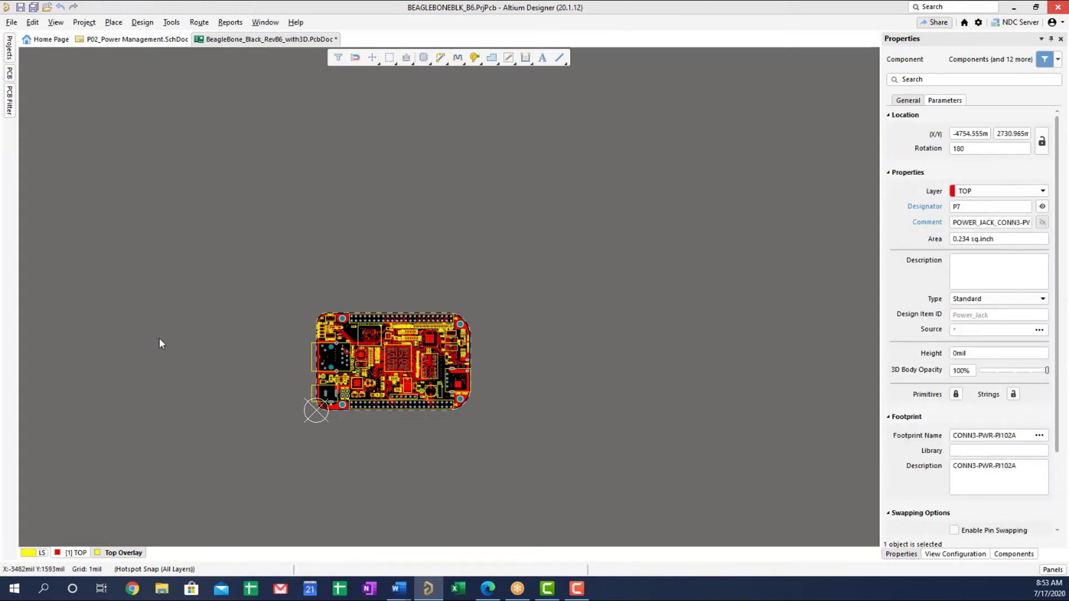
{"action": "scroll", "coordinate": [319, 454], "scroll_direction": "up", "scroll_amount": 5, "text": "ctrl"}
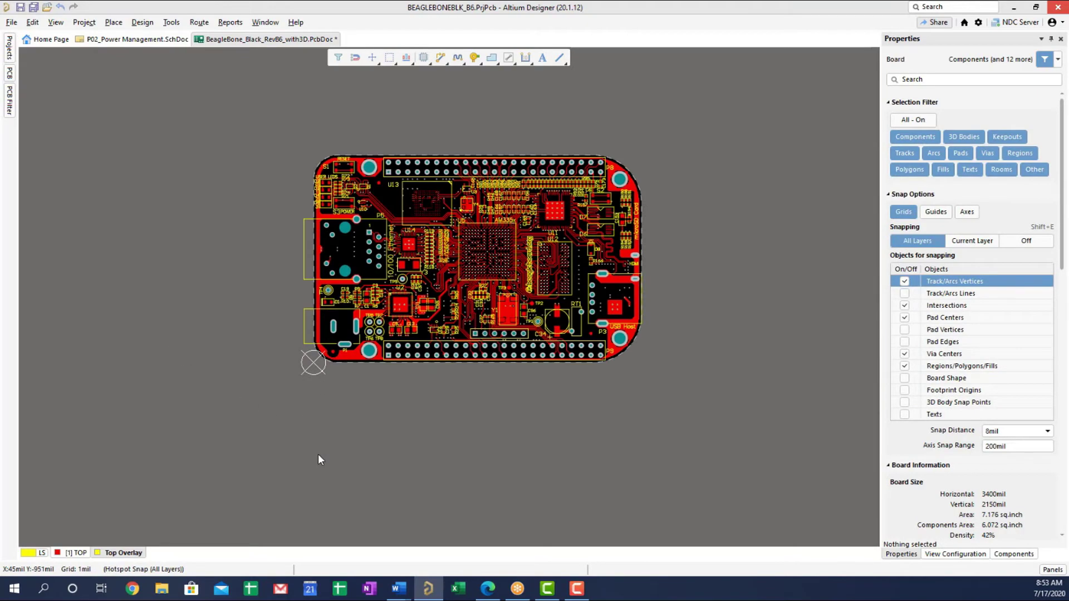
{"action": "scroll", "coordinate": [305, 403], "scroll_direction": "up", "scroll_amount": 3, "text": "ctrl"}
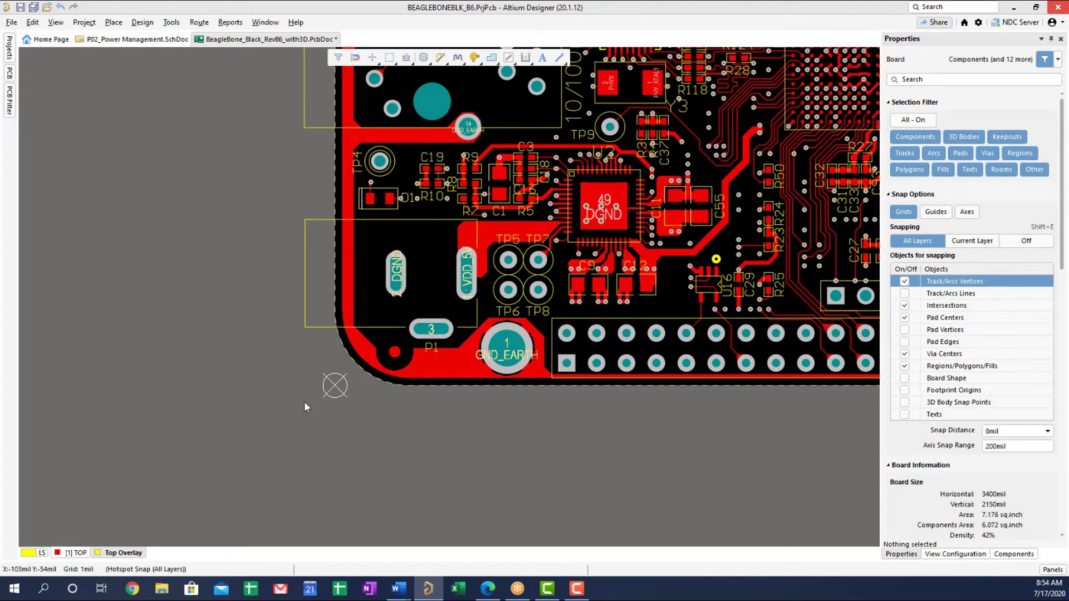
Copy the GND_EARTH copper polygon, using the corner hole as its reference point.
{"action": "left_click", "coordinate": [455, 372]}
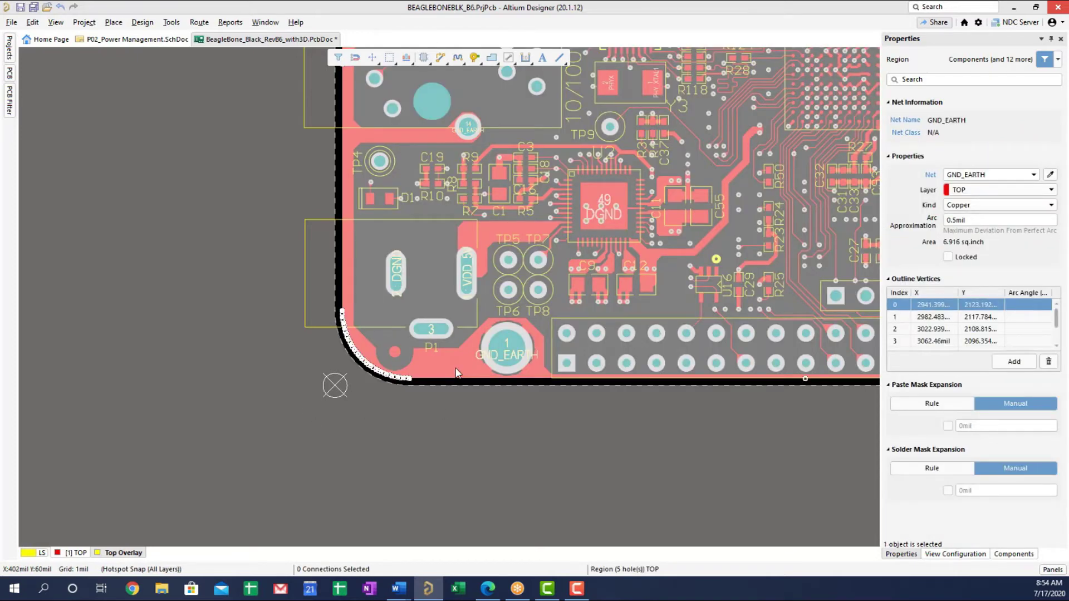
{"action": "key", "text": "ctrl+c"}
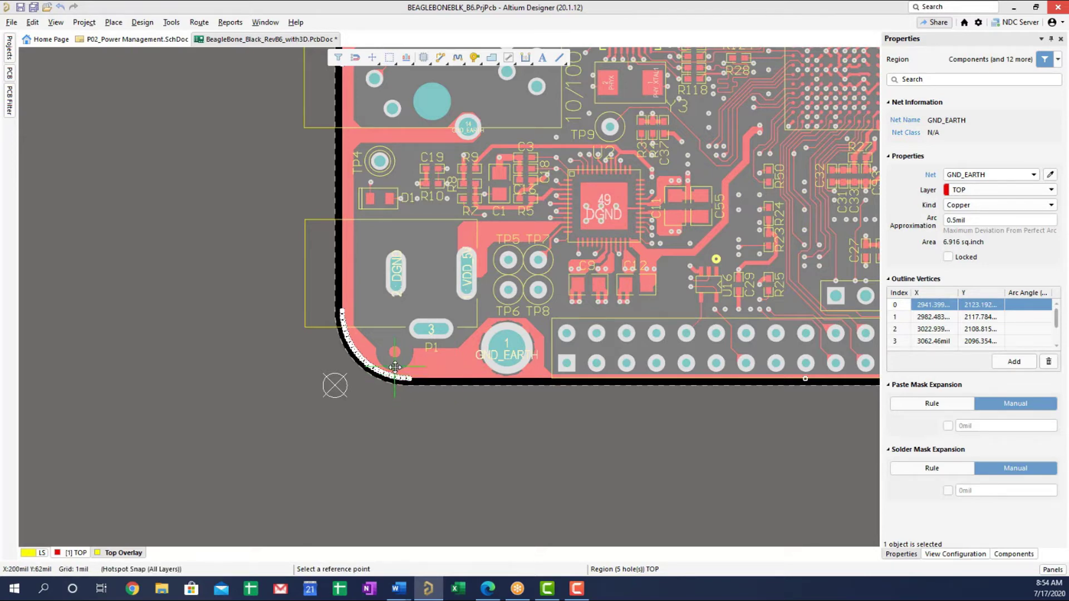
{"action": "scroll", "coordinate": [395, 368], "scroll_direction": "up", "scroll_amount": 2, "text": "ctrl"}
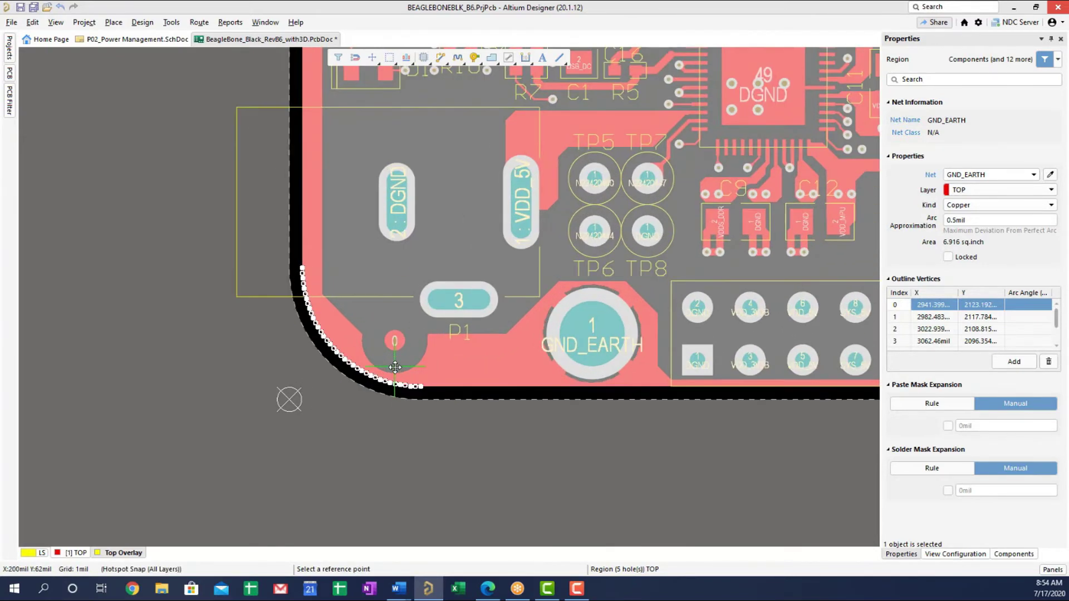
{"action": "left_click", "coordinate": [395, 338]}
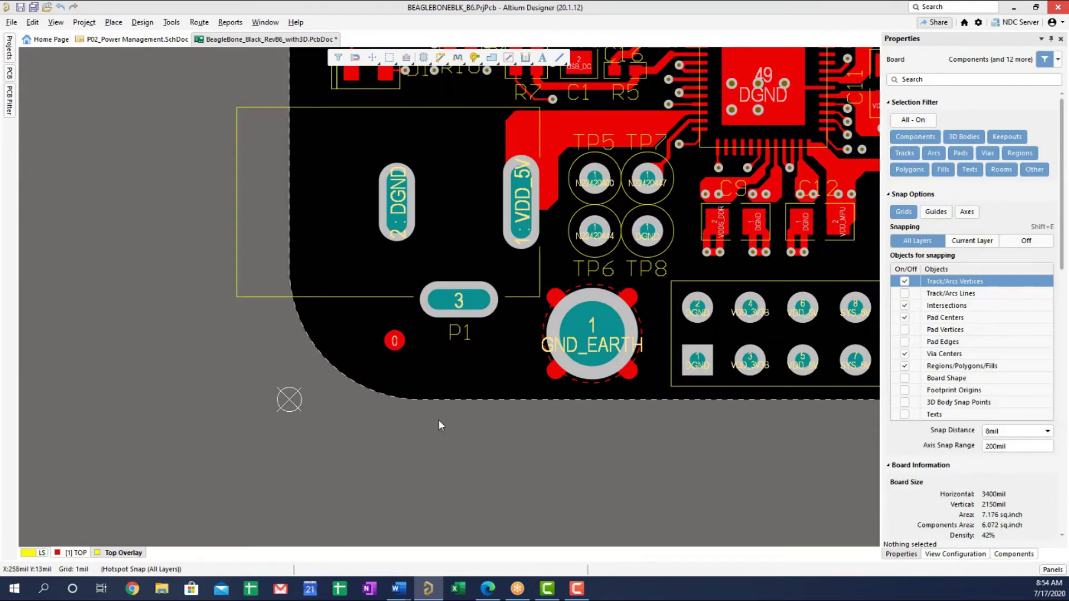
Paste the copper region back onto the board's lower-left corner at its original position.
{"action": "scroll", "coordinate": [438, 419], "scroll_direction": "down", "scroll_amount": 4, "text": "ctrl"}
{"action": "scroll", "coordinate": [459, 424], "scroll_direction": "down", "scroll_amount": 2, "text": "ctrl"}
{"action": "right_click_drag", "start_coordinate": [636, 480], "coordinate": [354, 454]}
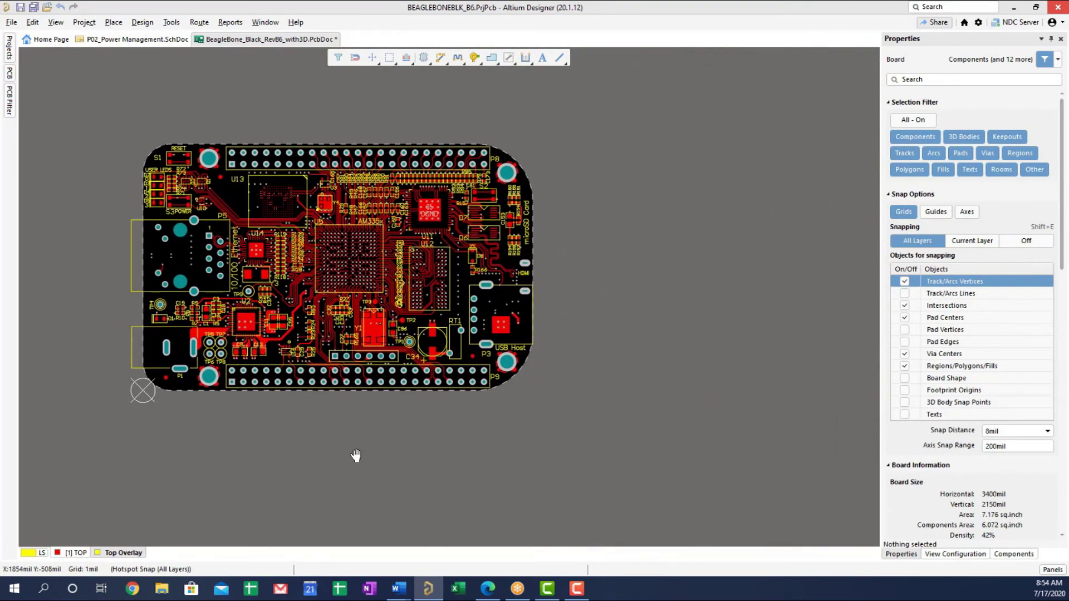
{"action": "key", "text": "ctrl+v"}
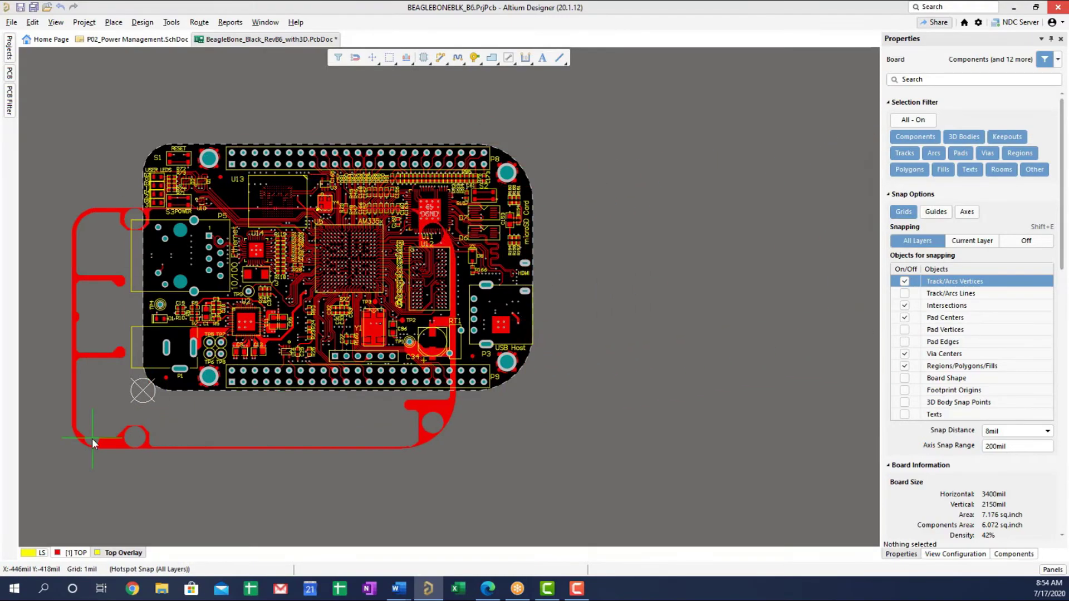
{"action": "scroll", "coordinate": [92, 437], "scroll_direction": "up", "scroll_amount": 5, "text": "ctrl"}
{"action": "left_click", "coordinate": [265, 278]}
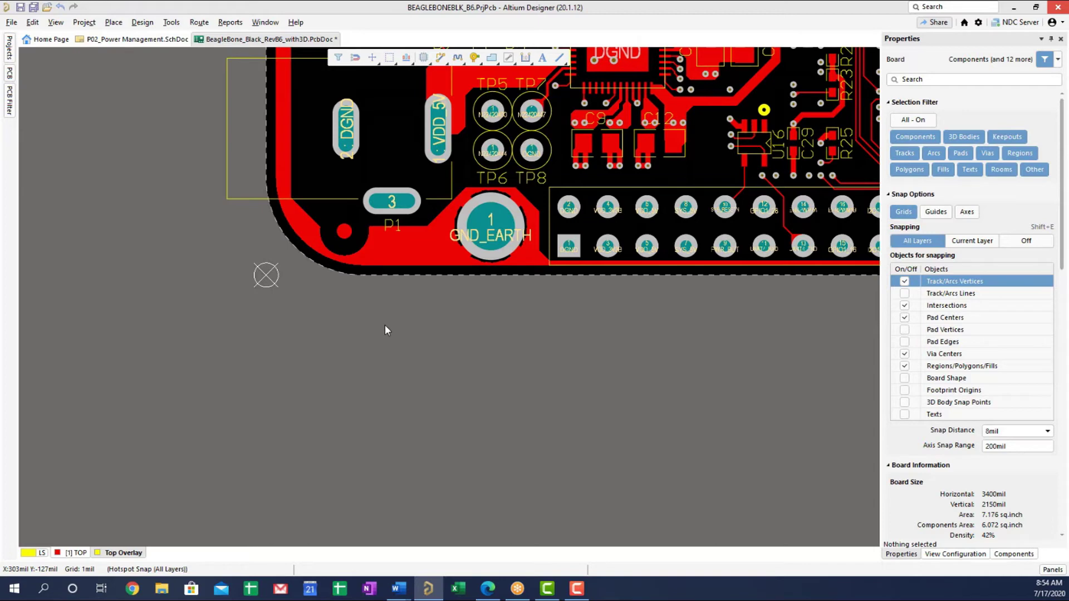
Switch to P02_Power Management.SchDoc and open the Schematic – Graphical Editing preferences.
{"action": "left_click", "coordinate": [159, 40]}
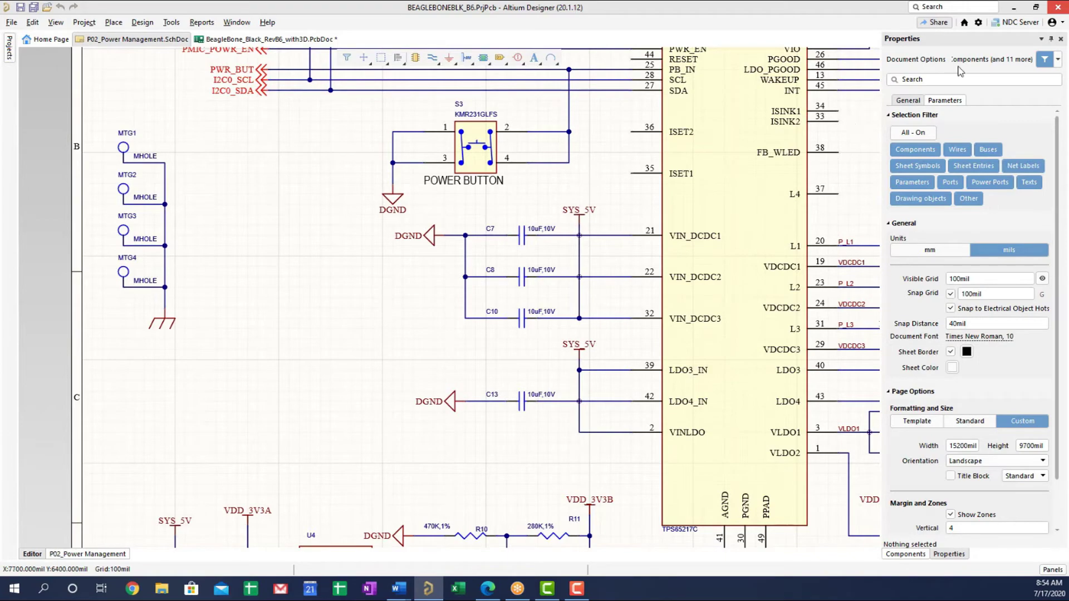
{"action": "left_click", "coordinate": [978, 23]}
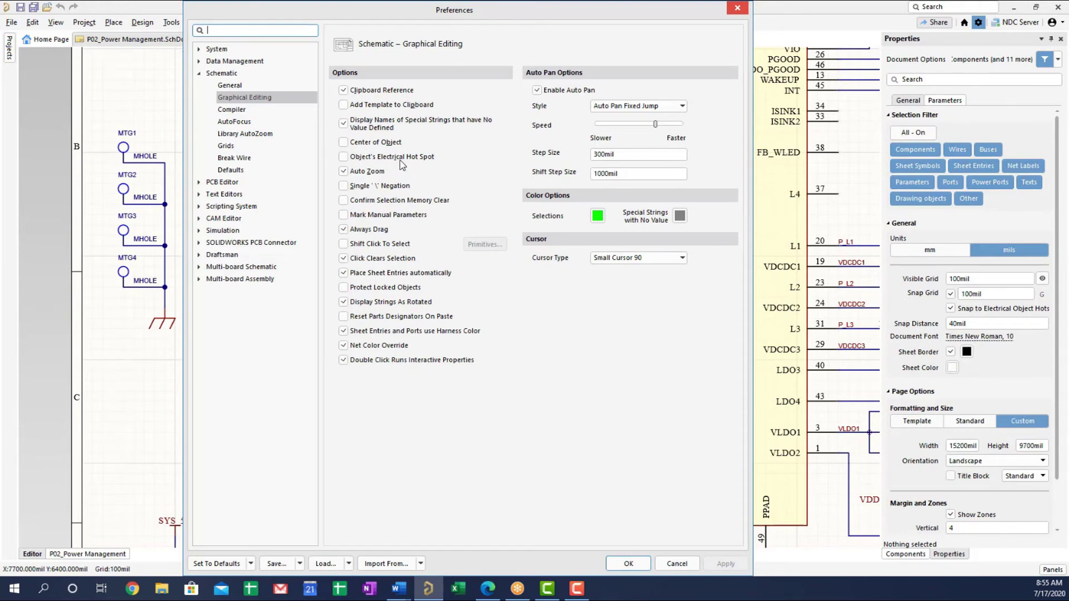
{"action": "left_click", "coordinate": [621, 567]}
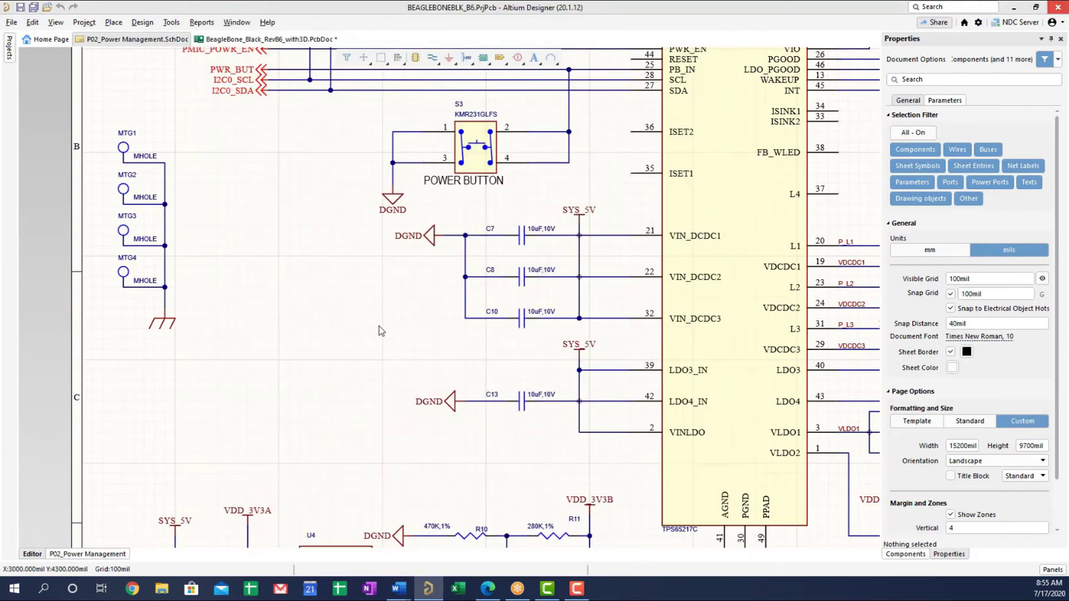
Zoom in and copy the DGND port next to C13, setting a reference point to its left.
{"action": "scroll", "coordinate": [345, 382], "scroll_direction": "up", "scroll_amount": 1, "text": "ctrl"}
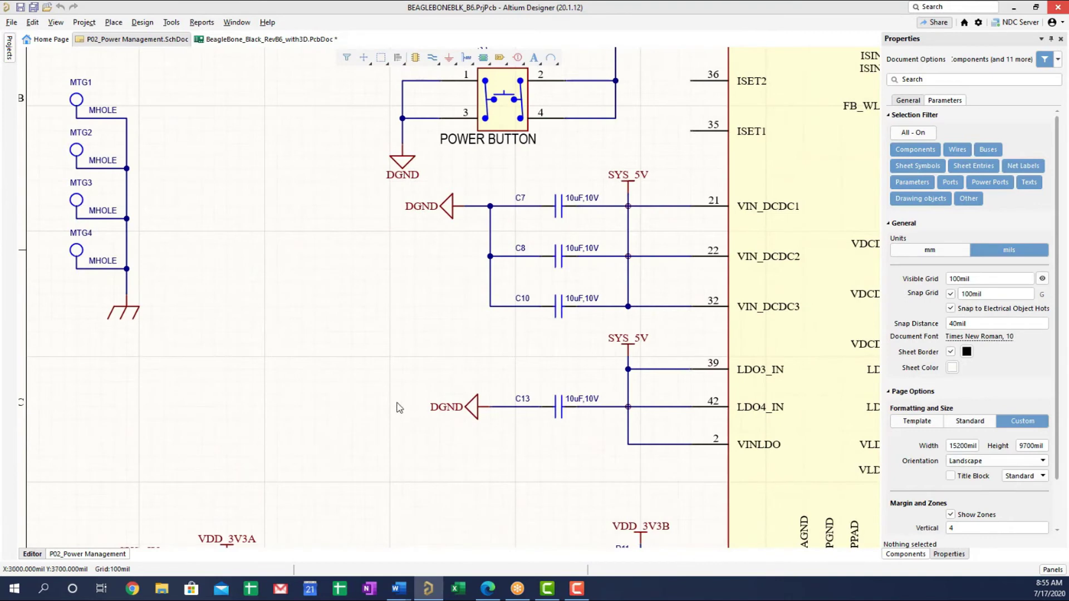
{"action": "scroll", "coordinate": [399, 404], "scroll_direction": "up", "scroll_amount": 1, "text": "ctrl"}
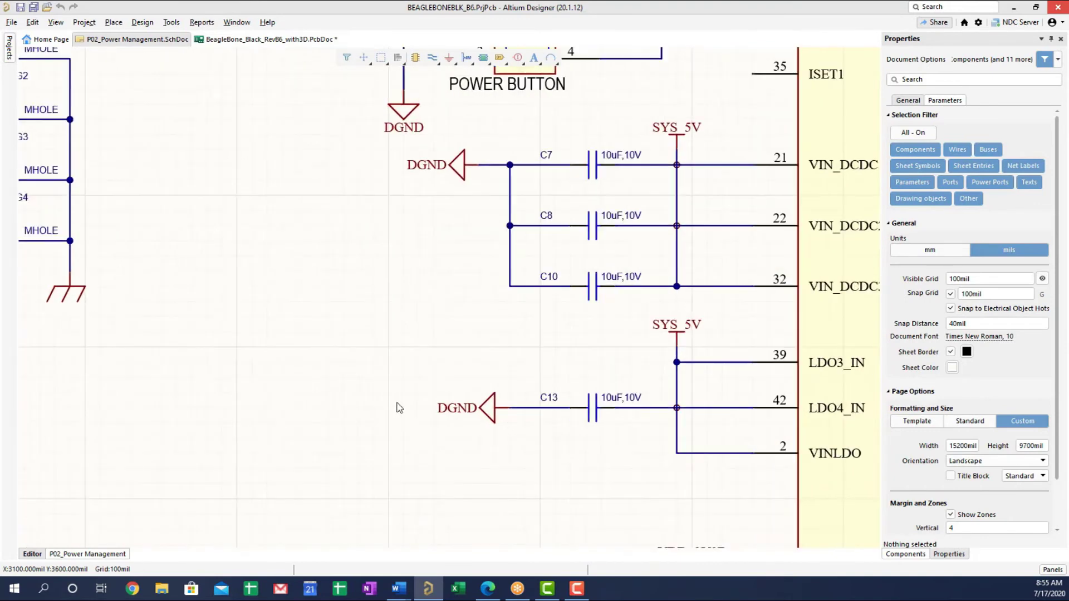
{"action": "left_click", "coordinate": [490, 420]}
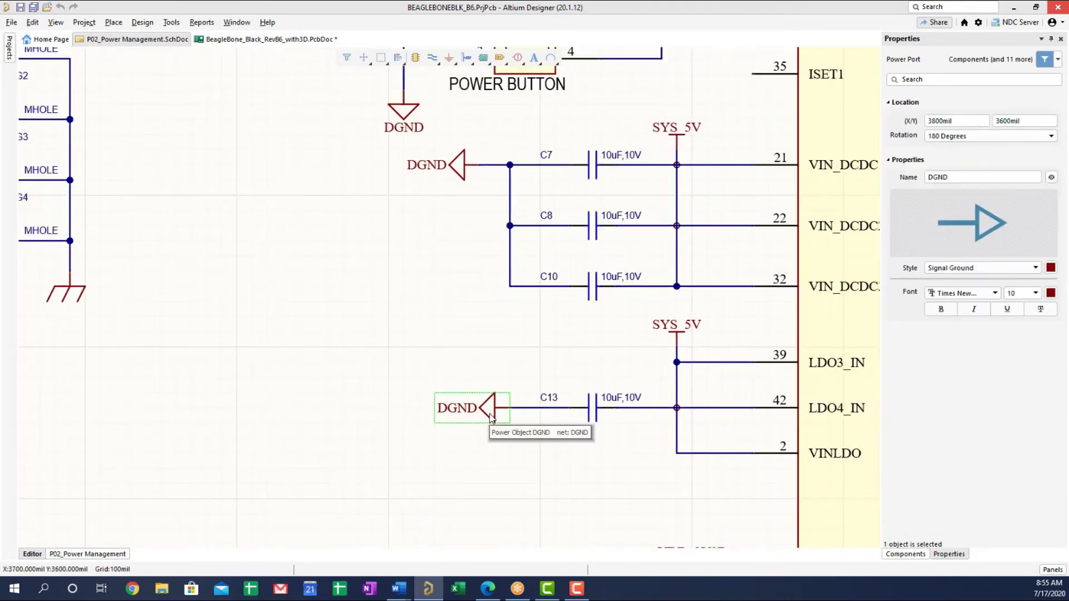
{"action": "key", "text": "ctrl+c"}
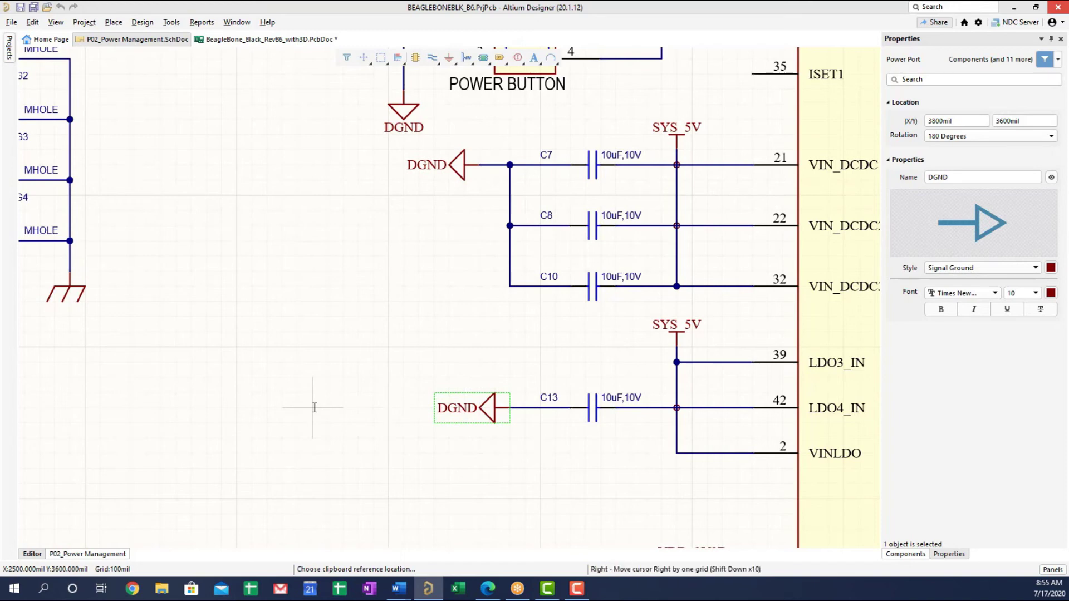
{"action": "left_click", "coordinate": [237, 408]}
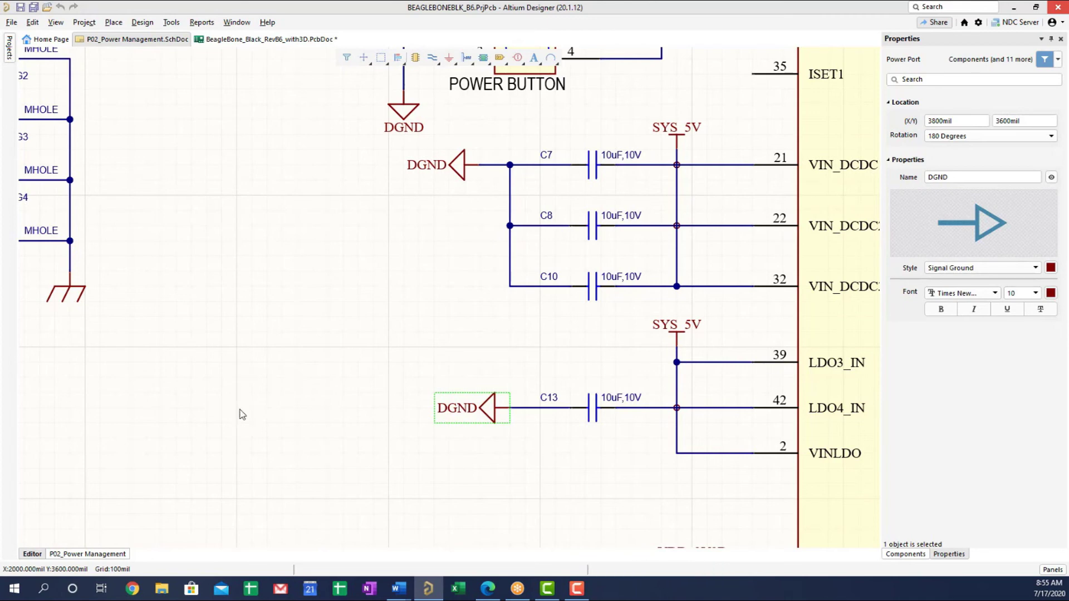
Zoom to the TL5209 regulator area and paste a copy of the DGND port.
{"action": "scroll", "coordinate": [241, 415], "scroll_direction": "down", "scroll_amount": 3, "text": "ctrl"}
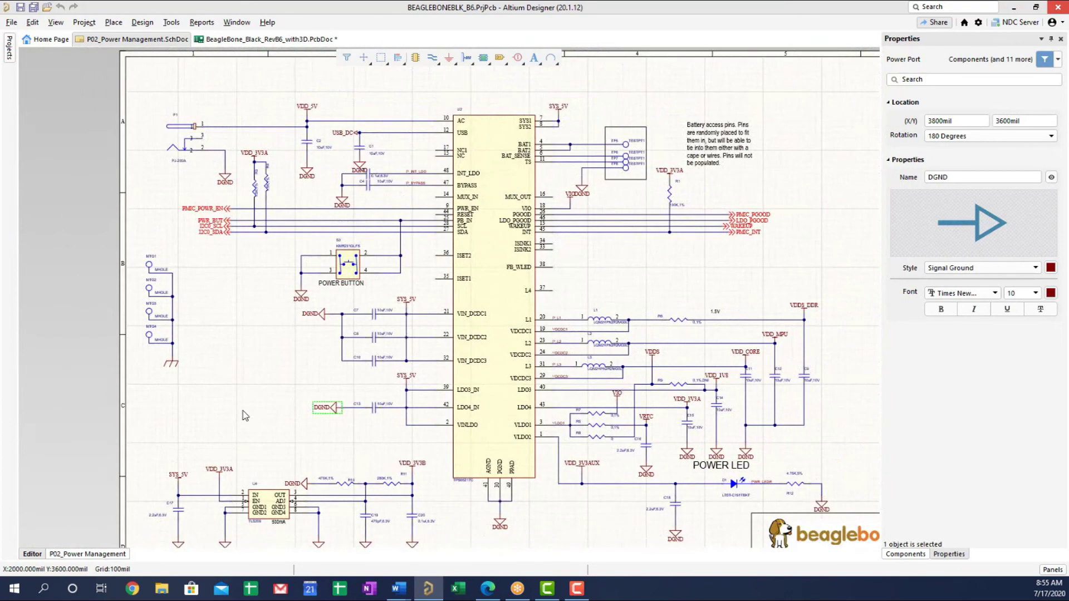
{"action": "scroll", "coordinate": [309, 375], "scroll_direction": "up", "scroll_amount": 2, "text": "ctrl"}
{"action": "scroll", "coordinate": [330, 343], "scroll_direction": "up", "scroll_amount": 4, "text": "ctrl"}
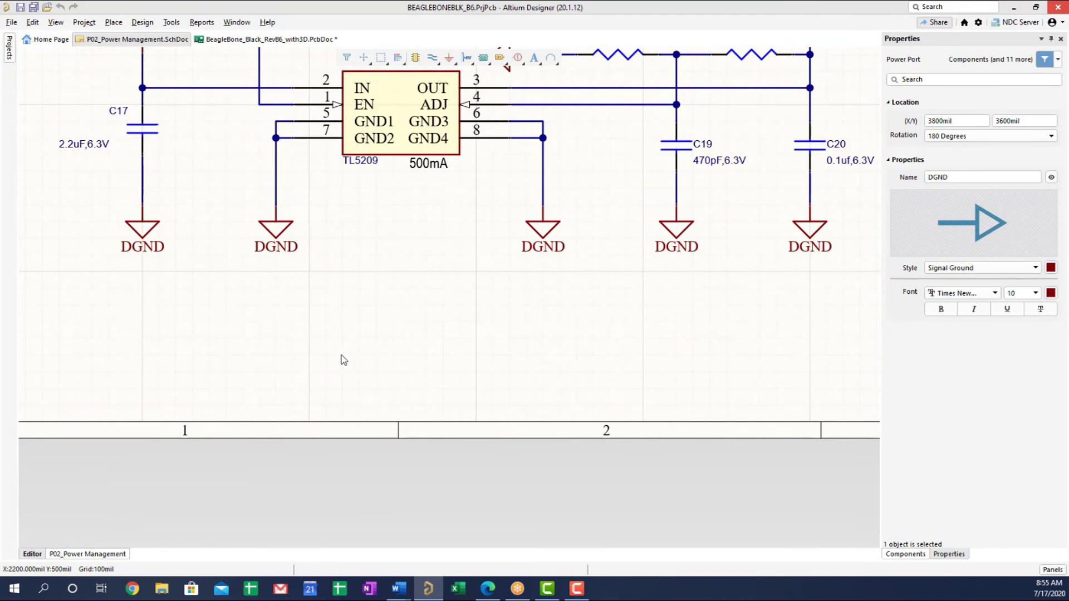
{"action": "key", "text": "ctrl+v"}
Cycle through the placement shortcut hints using Page Up/Down, Home/End and arrow keys.
{"action": "key", "text": "Page_Up"}
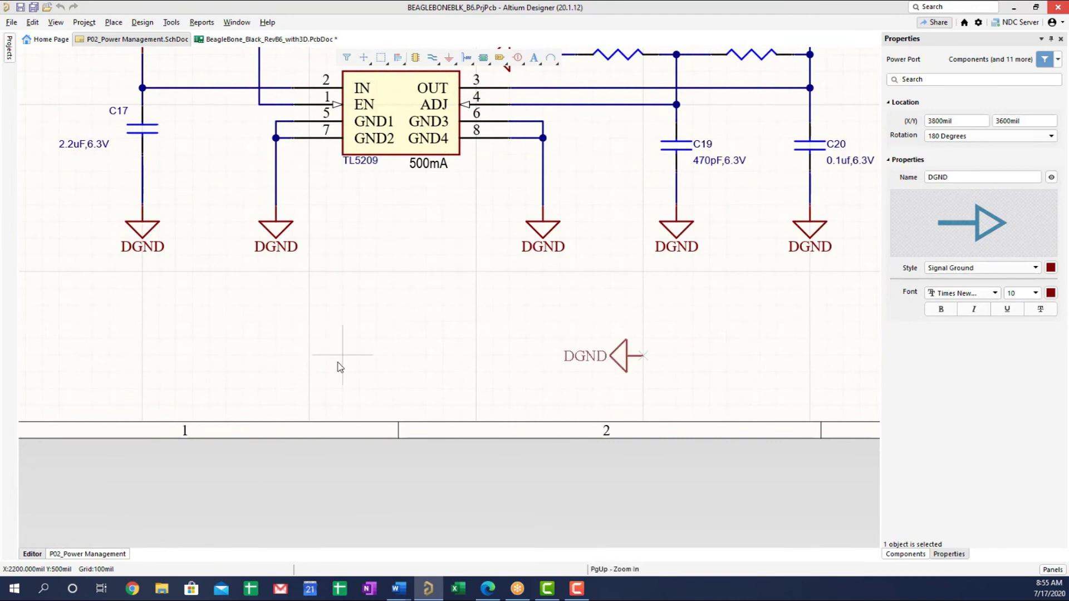
{"action": "key", "text": "Page_Down"}
{"action": "key", "text": "End"}
{"action": "key", "text": "Home"}
{"action": "key", "text": "Left"}
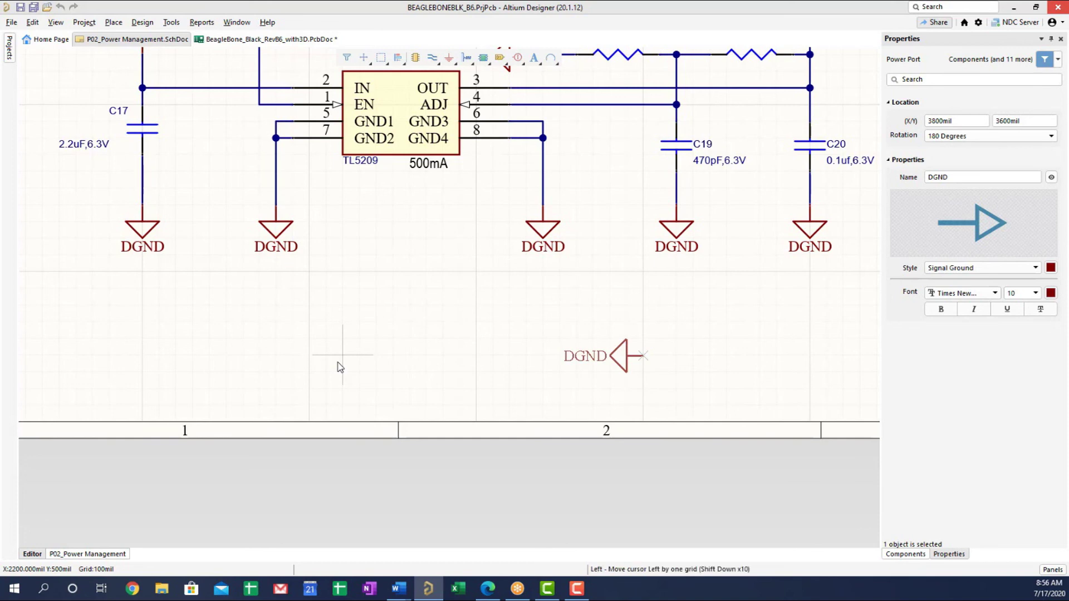
{"action": "key", "text": "Right"}
{"action": "key", "text": "Up"}
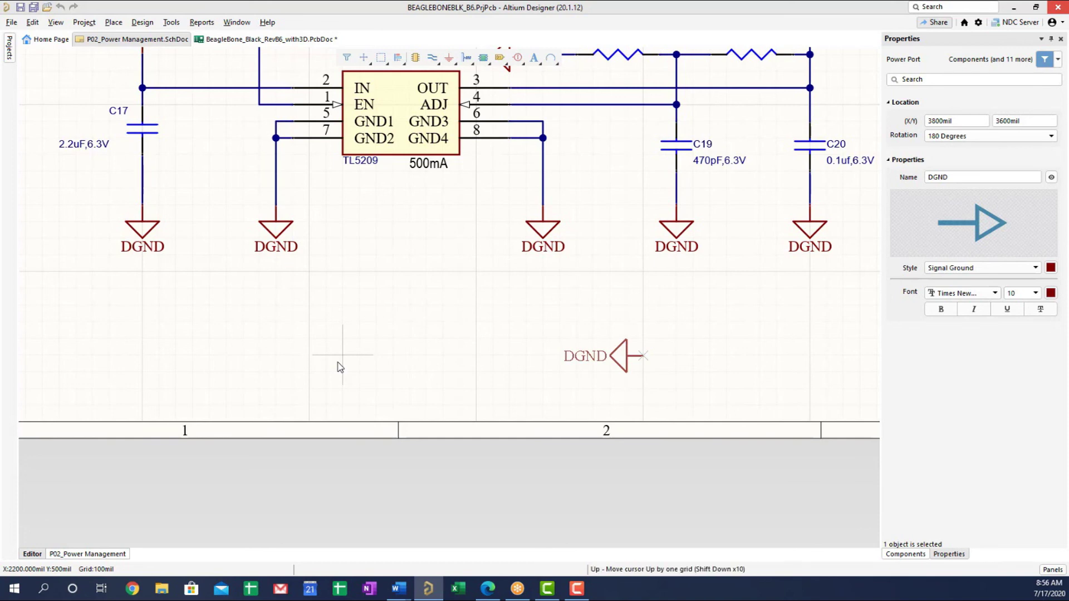
{"action": "key", "text": "Down"}
{"action": "key", "text": "shift+Left"}
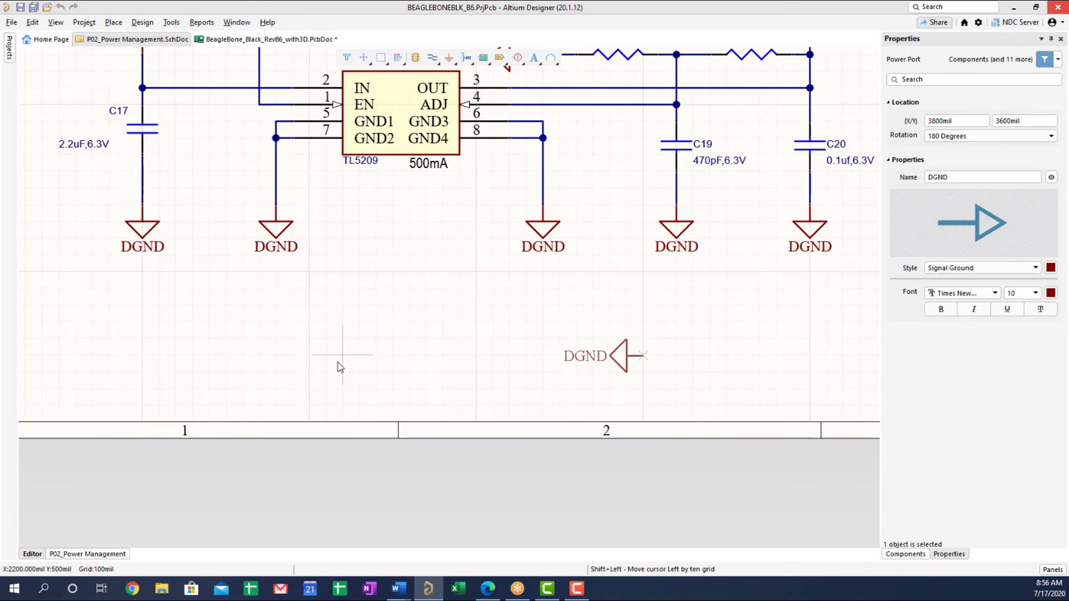
{"action": "key", "text": "shift+Right"}
{"action": "key", "text": "shift+Up"}
{"action": "key", "text": "shift+Down"}
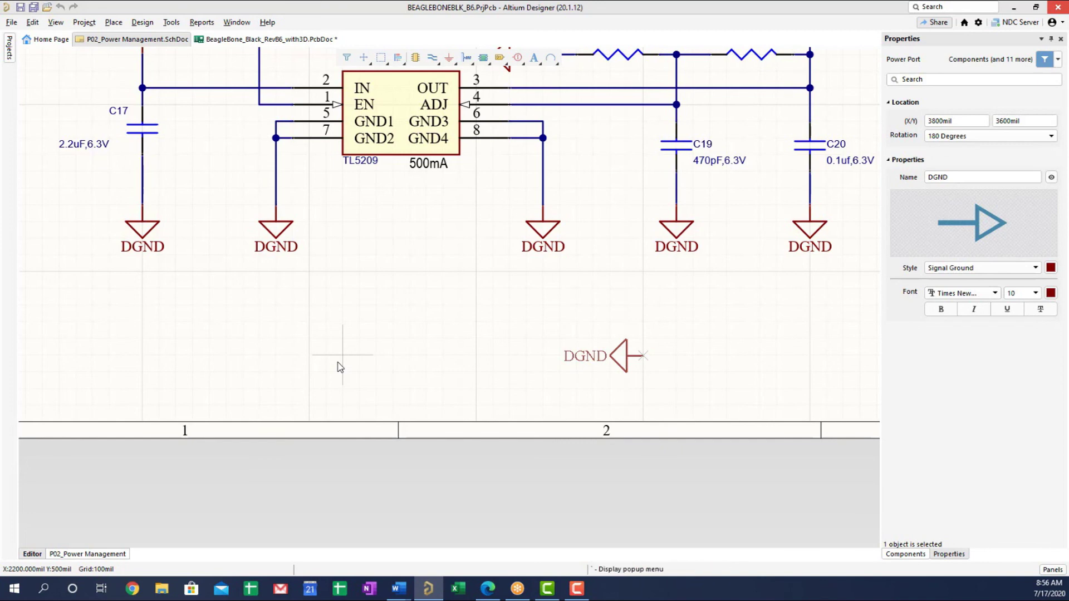